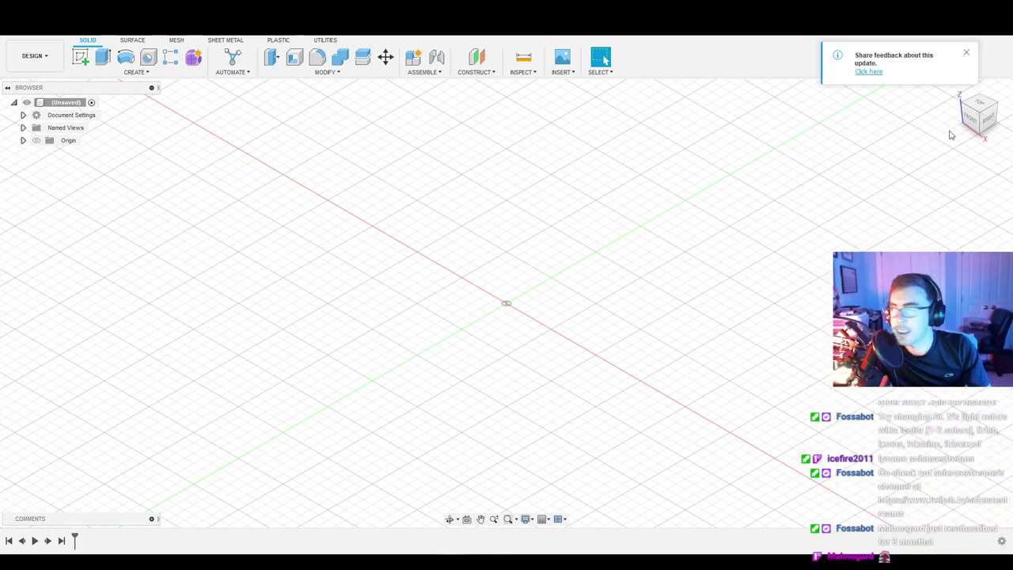
- Dismiss the update feedback notification
left_click(966, 52)
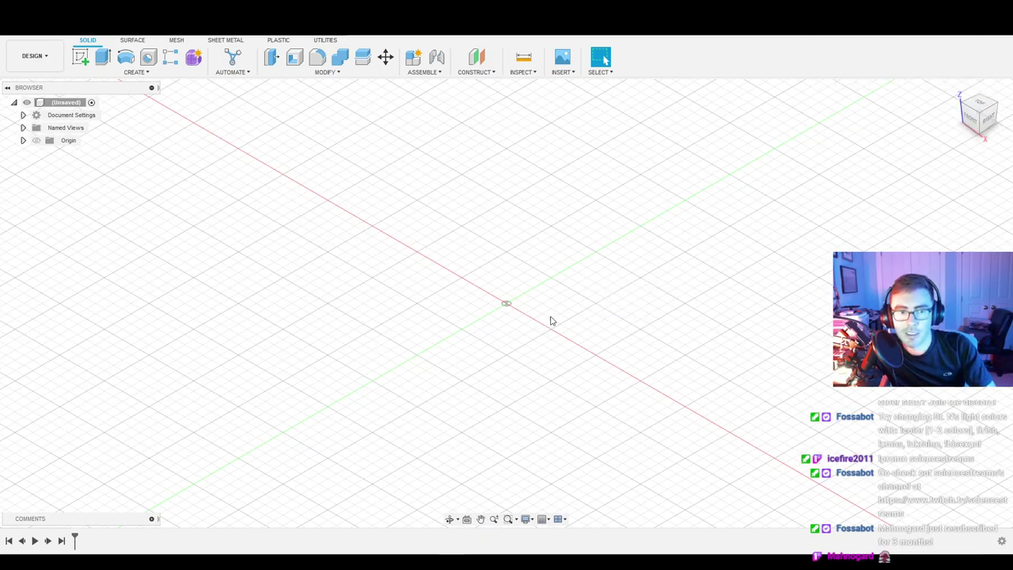
middle_click_drag(529, 333, 497, 351)
scroll(475, 328, "up", 1)
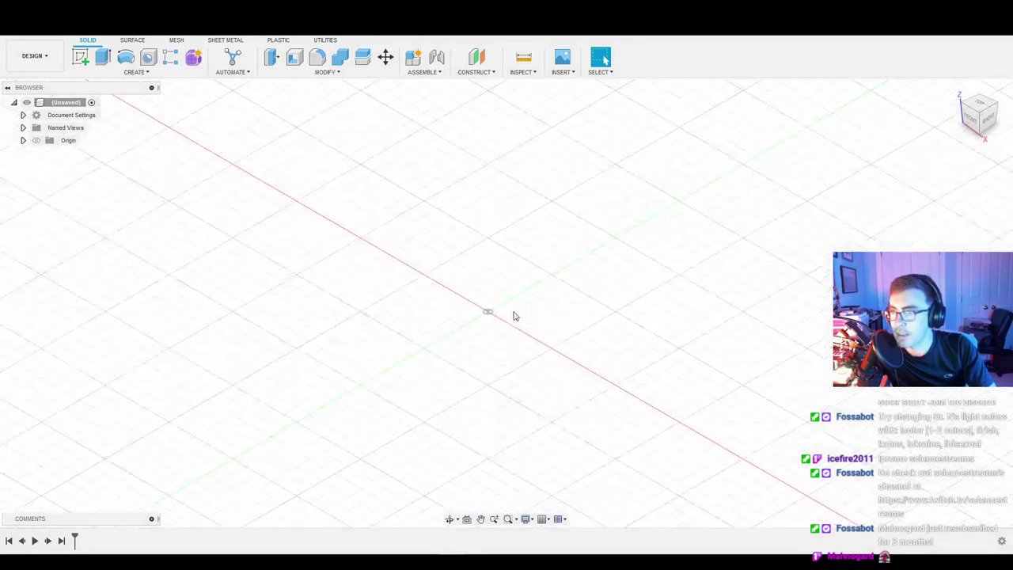
scroll(334, 212, "up", 2)
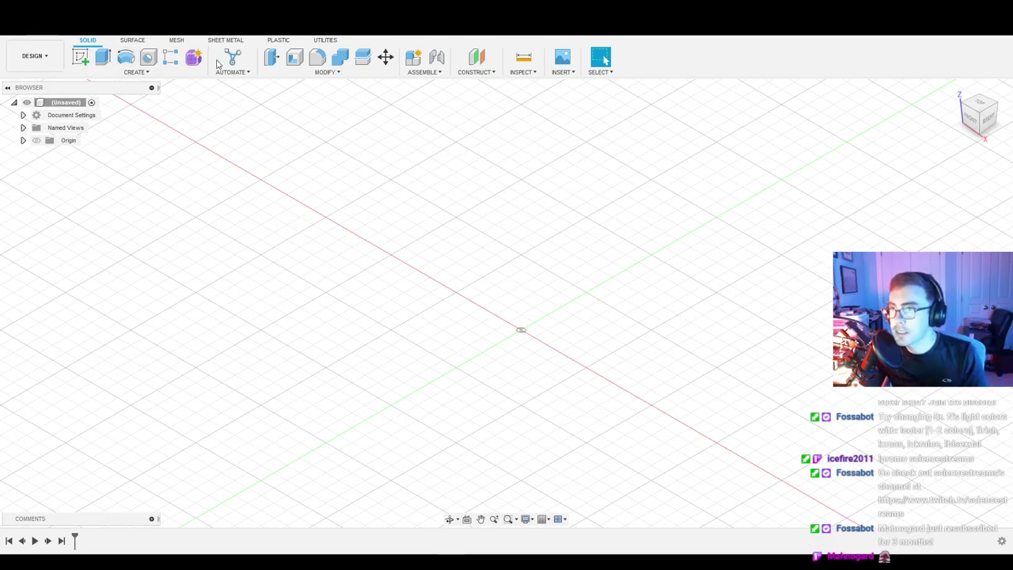
- Start a sketch on the horizontal XY plane and draw a 15 mm by 15 mm rectangle from the origin
left_click(87, 62)
left_click(578, 328)
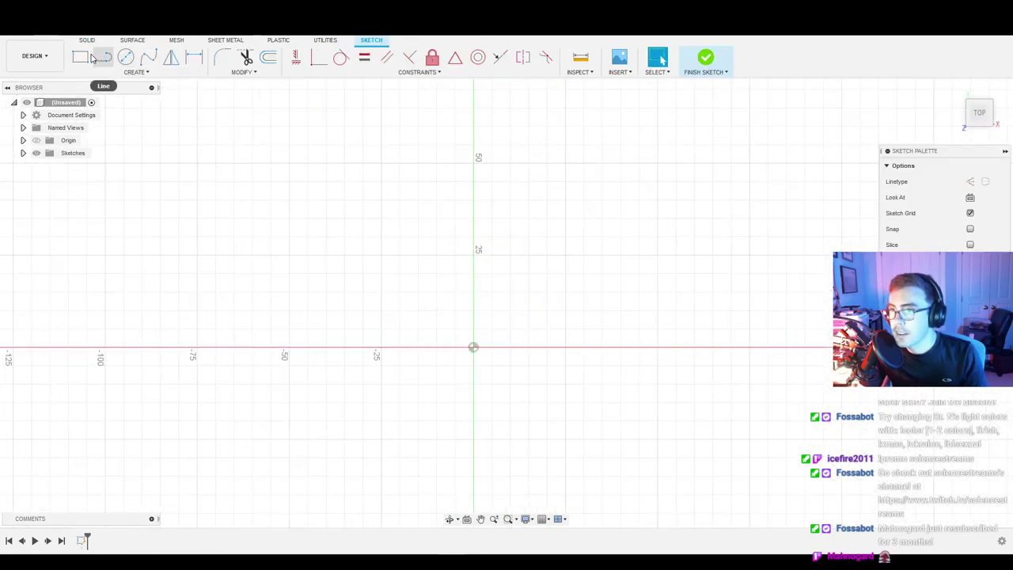
left_click(80, 57)
left_click(473, 347)
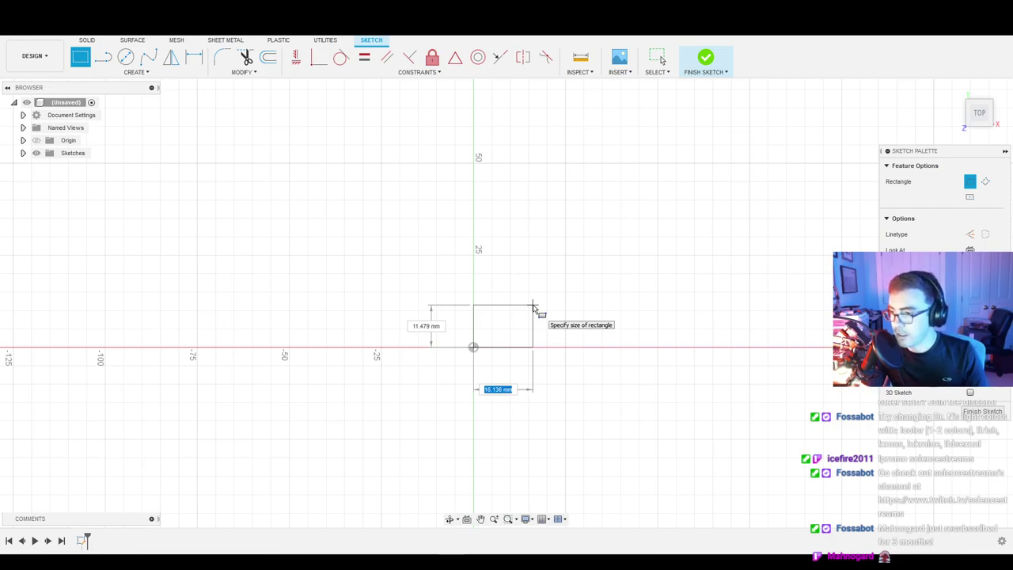
type("15")
key("Tab")
type("15")
key("Return")
key("Escape")
- Offset the square inward with a position of -1 mm and finish the sketch
scroll(557, 330, "up", 6)
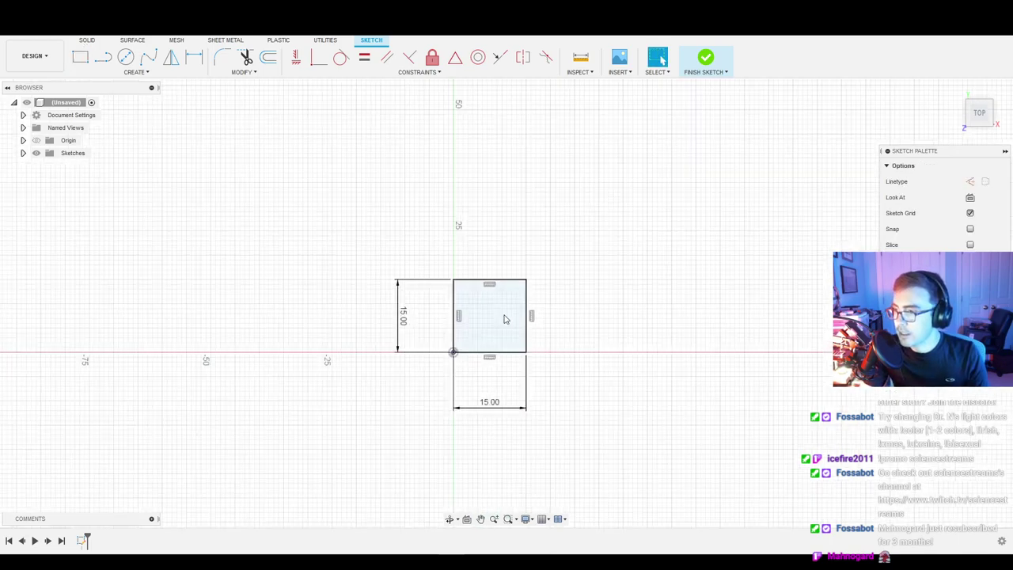
scroll(511, 346, "down", 2)
mouse_move(513, 351)
middle_mouse_down()
mouse_move(459, 276)
mouse_move(453, 282)
middle_mouse_up()
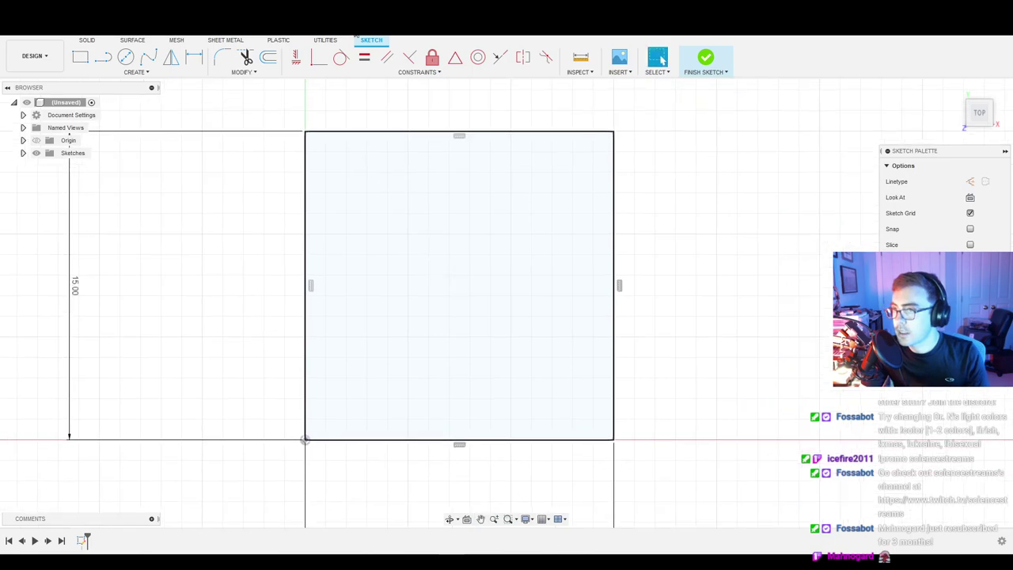
left_click(268, 57)
left_click(389, 136)
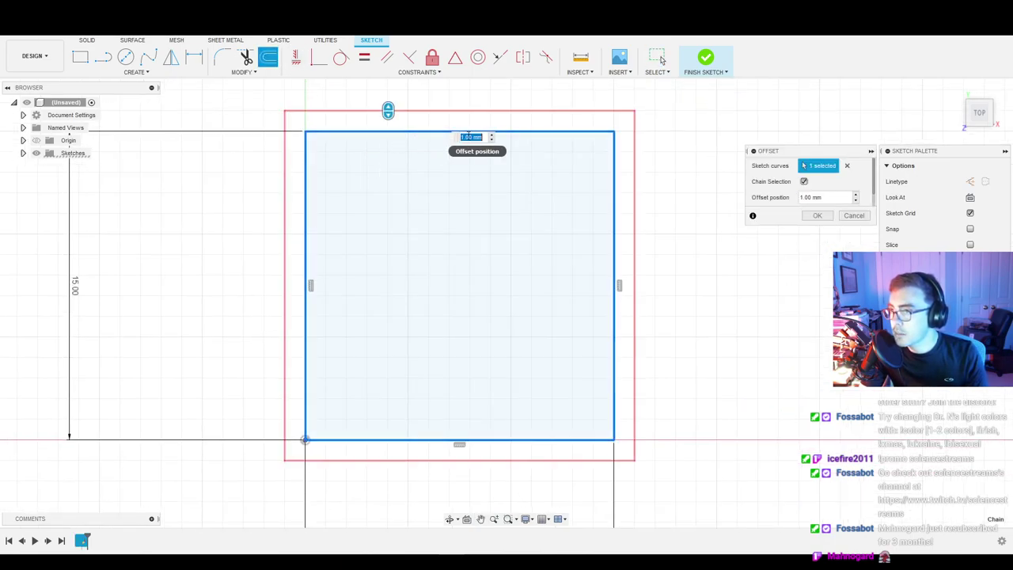
left_click_drag(389, 108, 387, 150)
left_click_drag(844, 195, 762, 200)
type("-1")
type(".5")
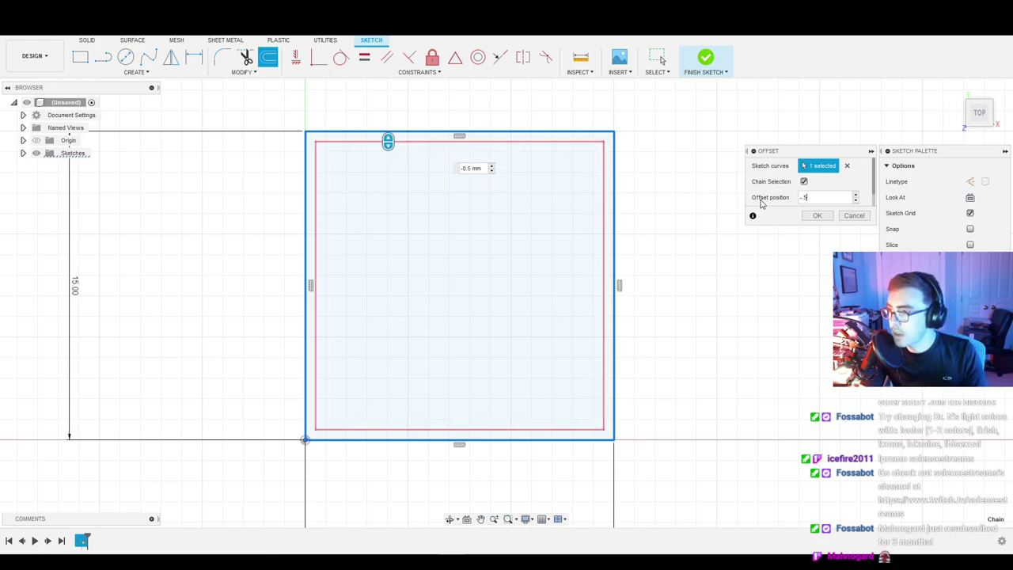
key("BackSpace")
key("BackSpace")
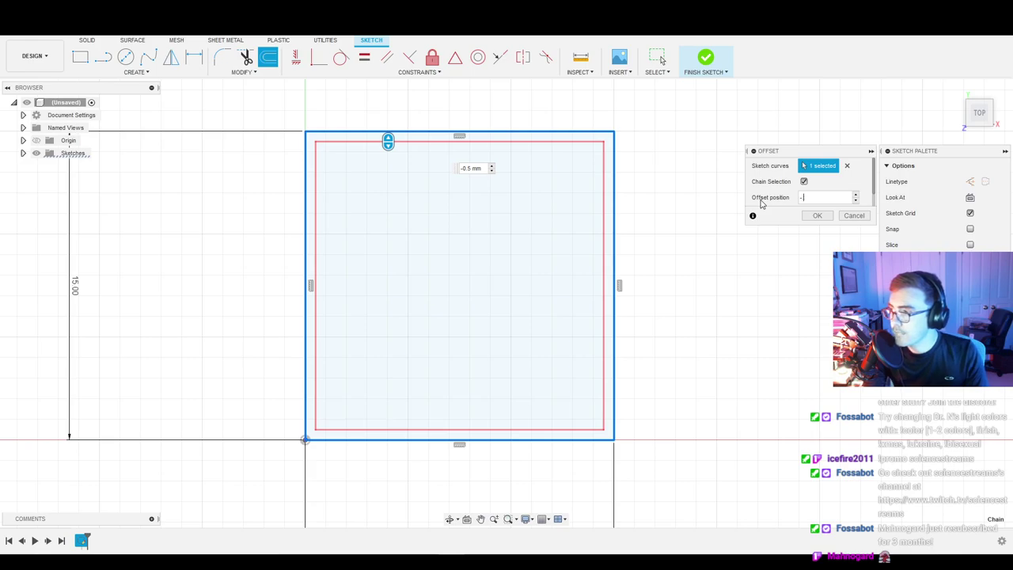
type("1")
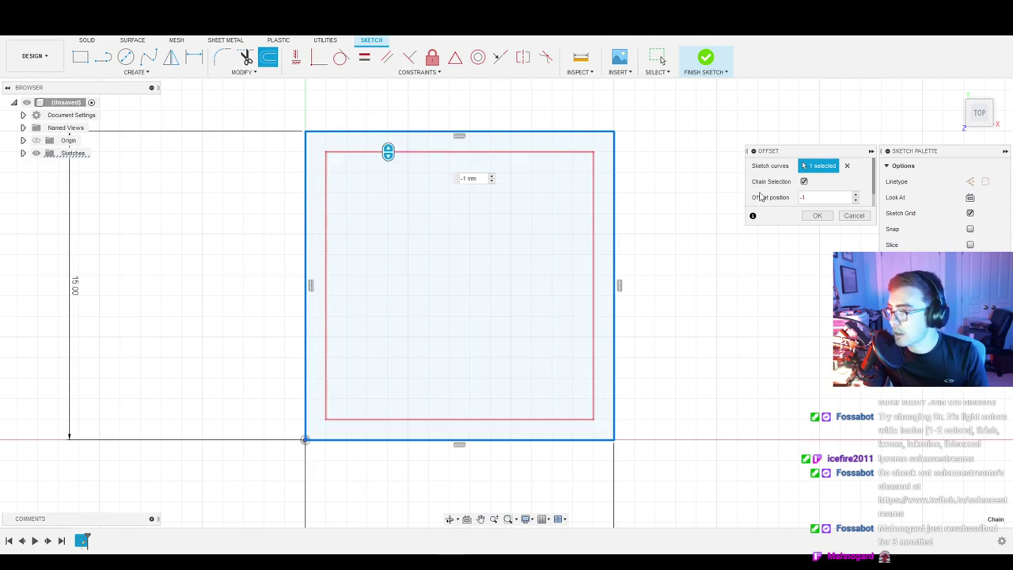
left_click(818, 217)
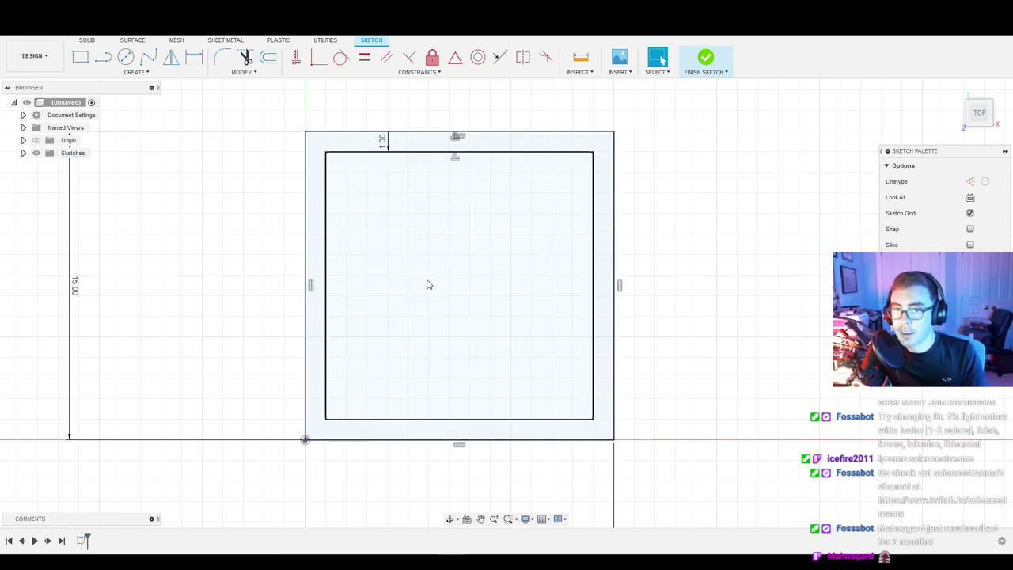
left_click(706, 57)
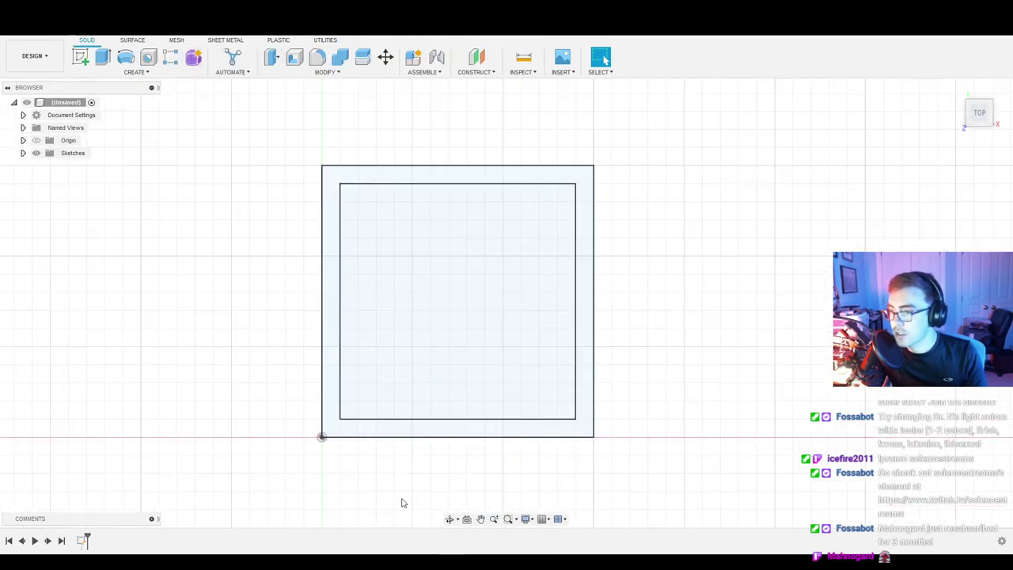
- Try extruding the border profile between the two squares, and undo that extrusion
left_click(450, 519)
left_click_drag(432, 485, 420, 419)
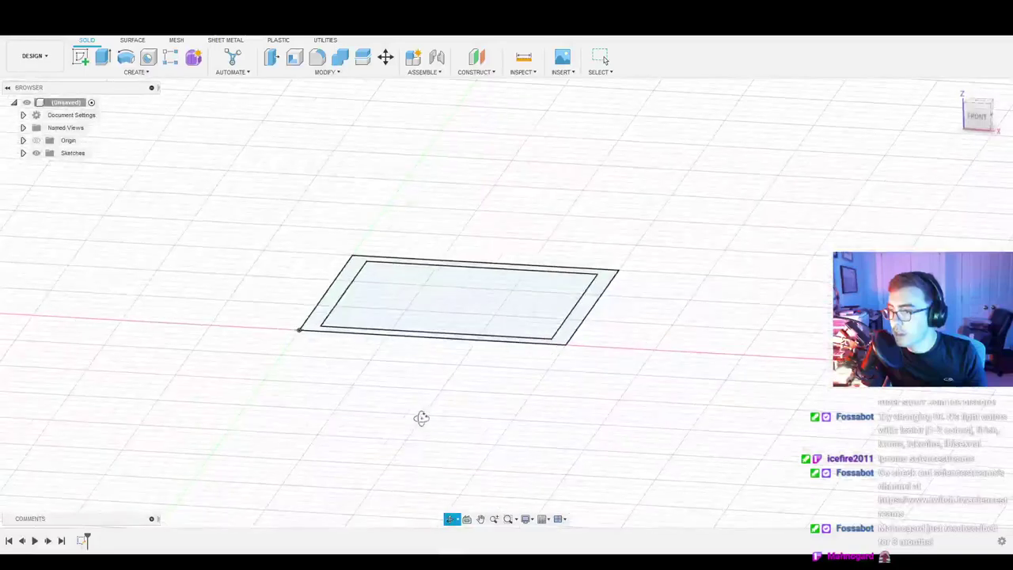
left_click(102, 57)
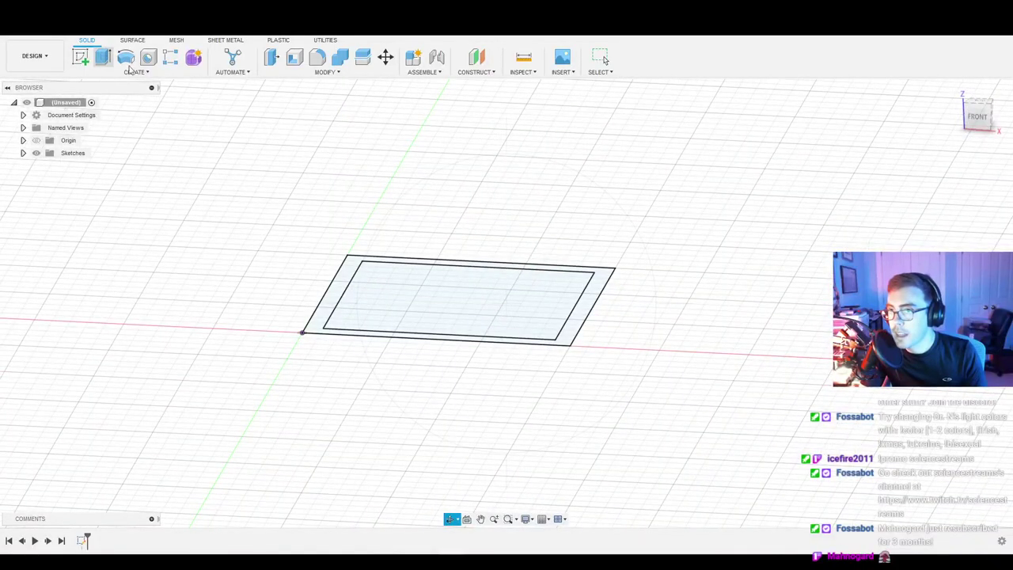
left_click(332, 290)
type("2")
key("Return")
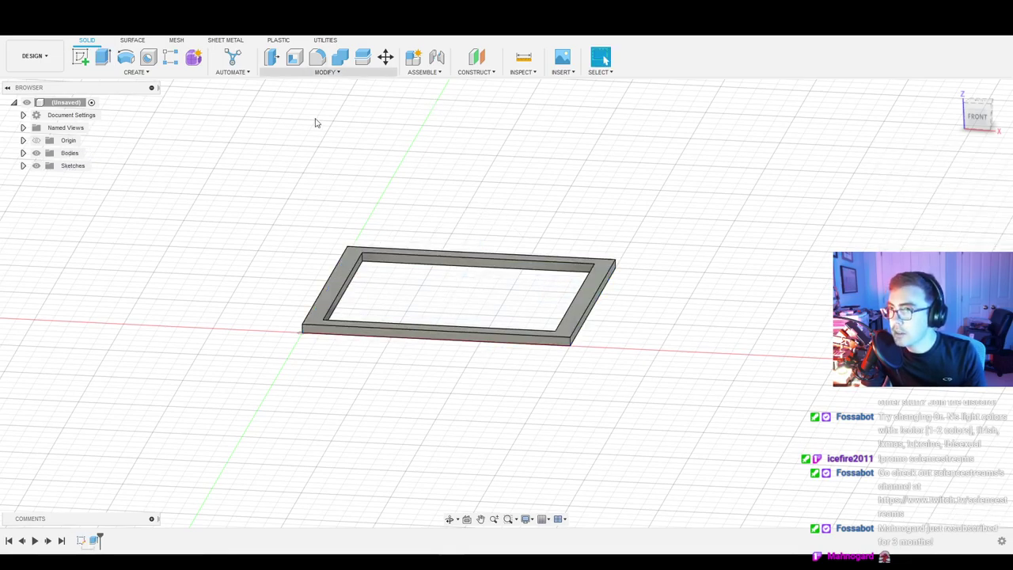
key("ctrl+z")
- Extrude the border profile between the two squares 0.4 mm upward
left_click(331, 311)
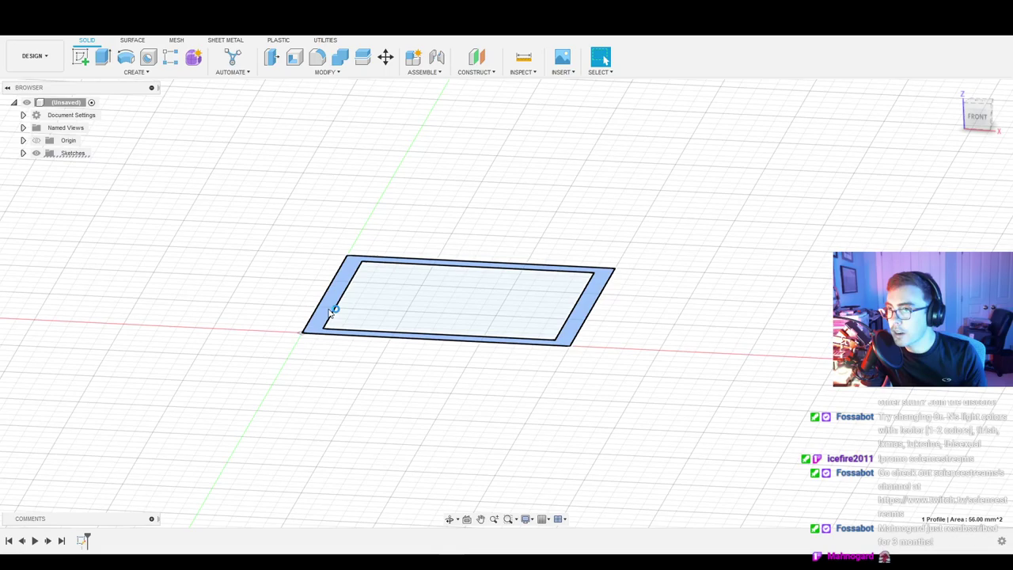
left_click(103, 58)
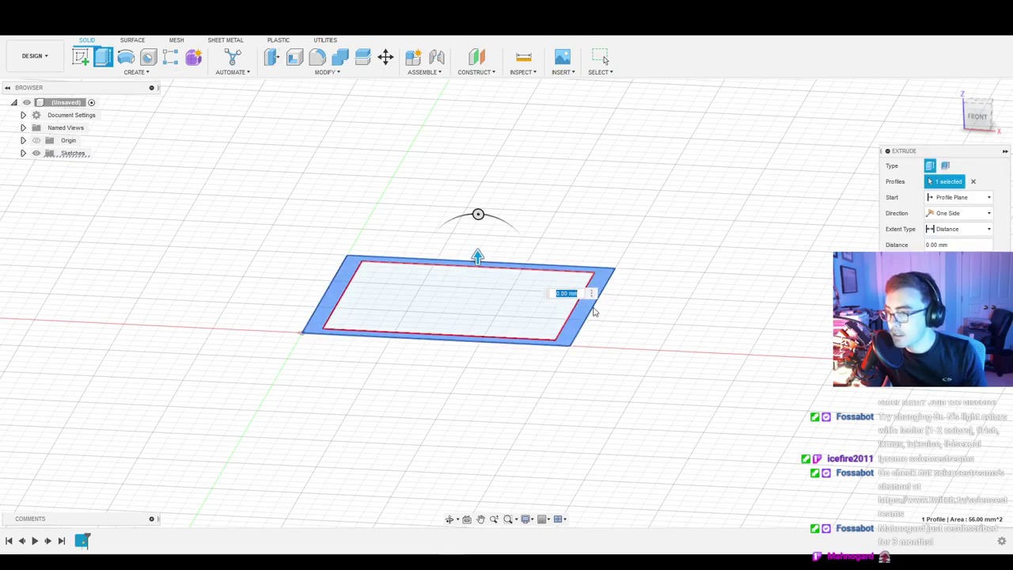
type("4")
key("Return")
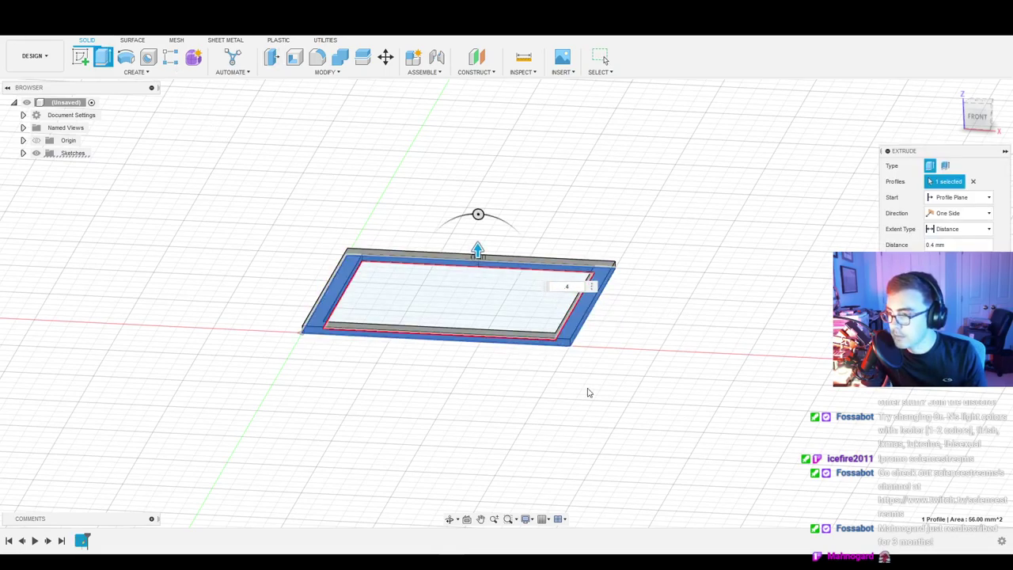
key("Return")
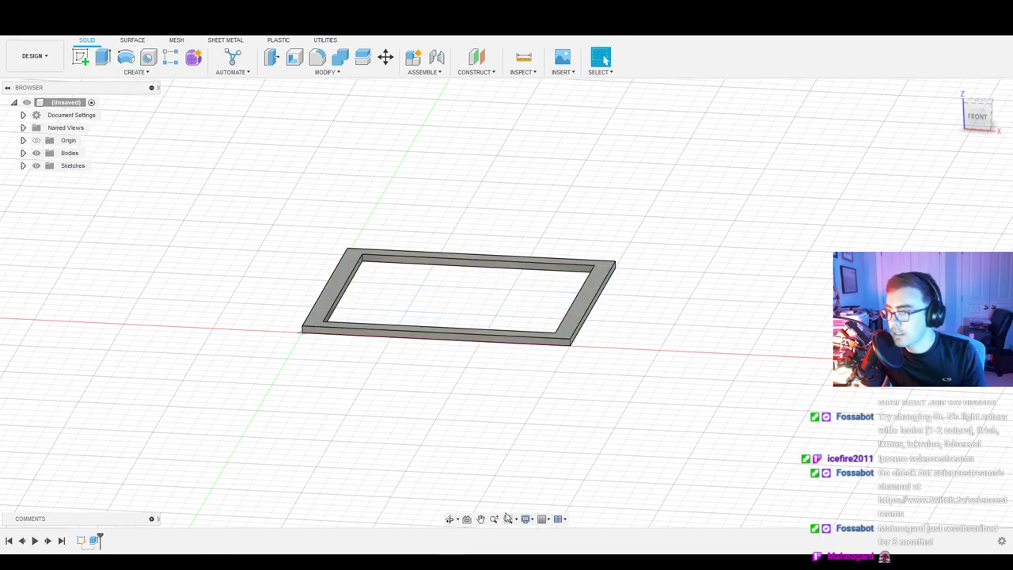
- Send the frame body to Meshmixer through 3D Print as a binary STL in millimetres, and dismiss the Meshmixer update message
left_click(450, 519)
left_click_drag(507, 376, 536, 389)
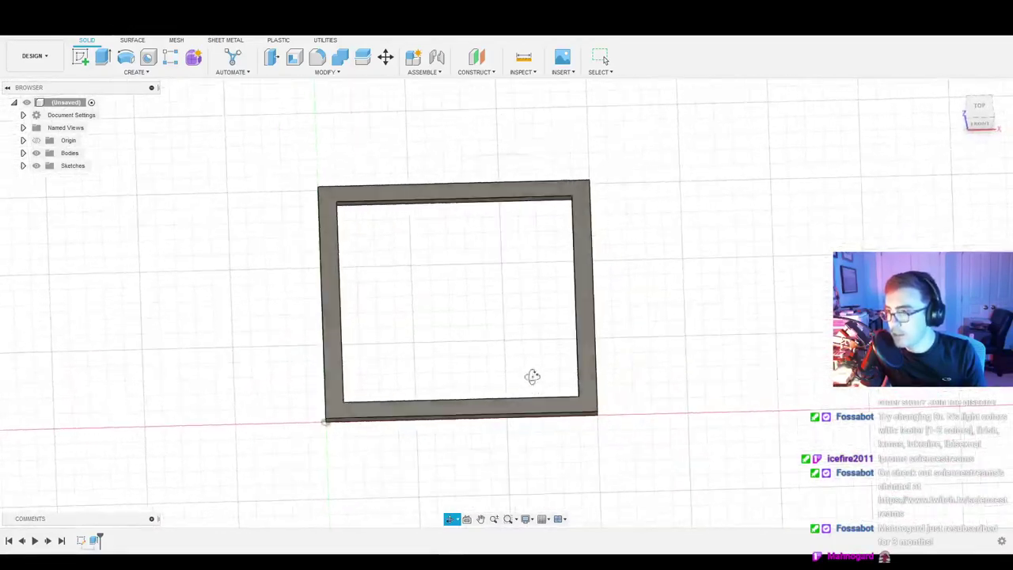
left_click_drag(364, 288, 460, 327)
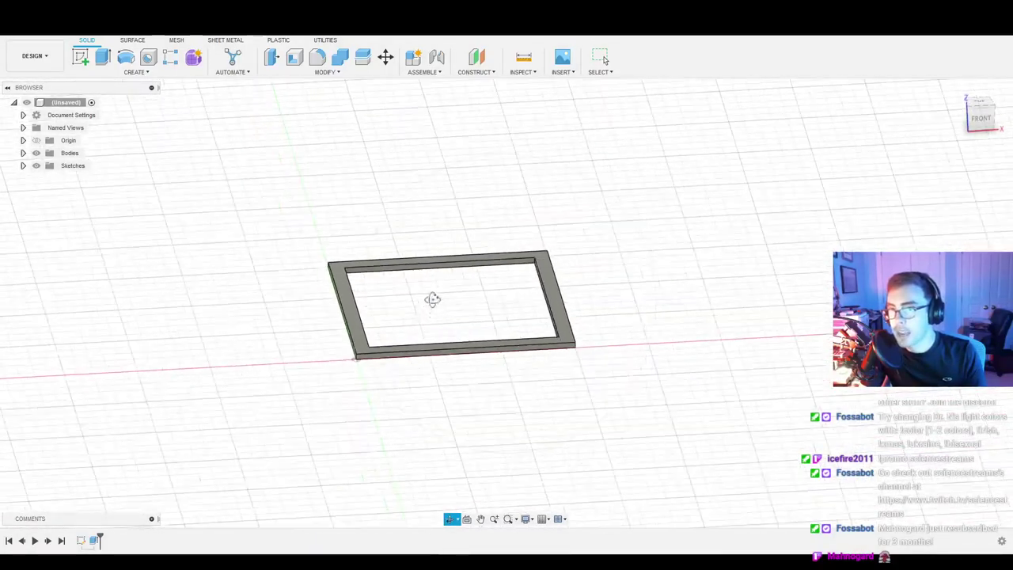
left_click(36, 31)
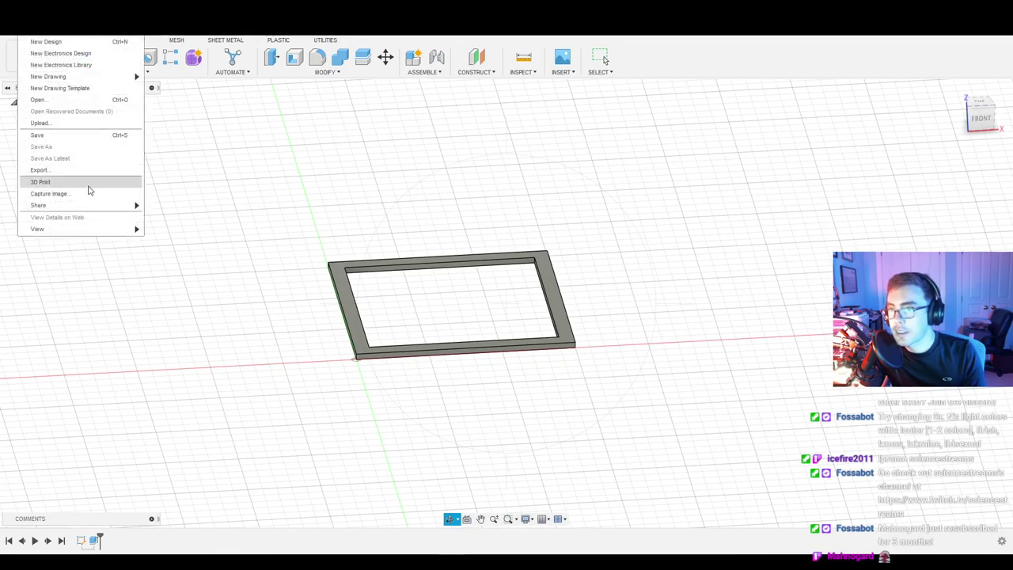
left_click(79, 183)
left_click(349, 289)
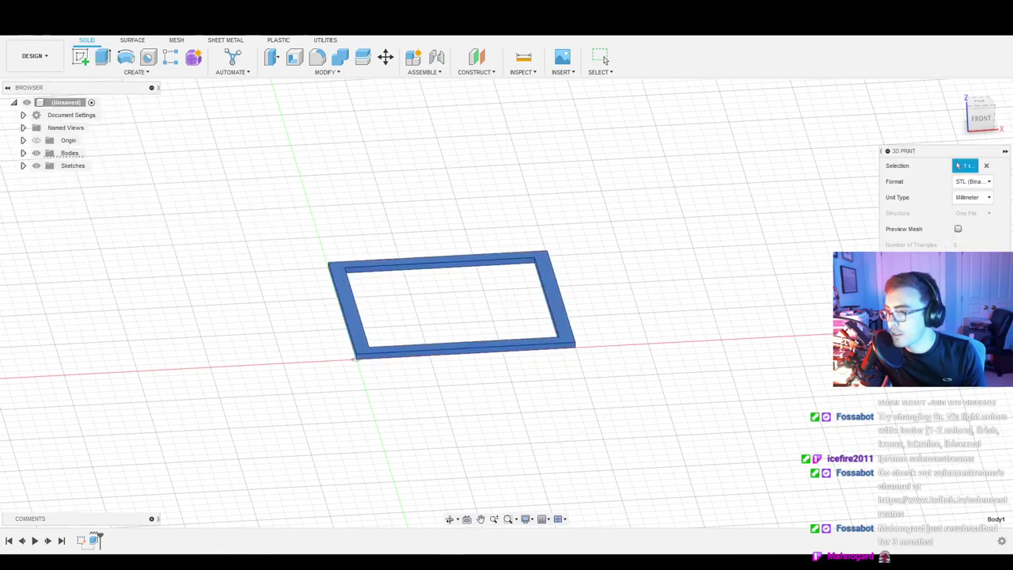
key("Escape")
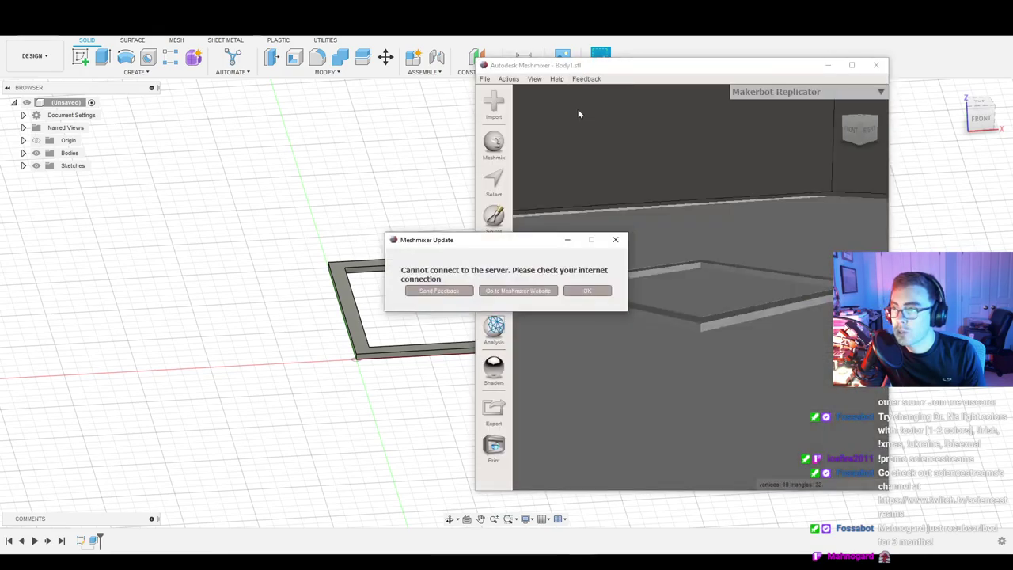
left_click(590, 291)
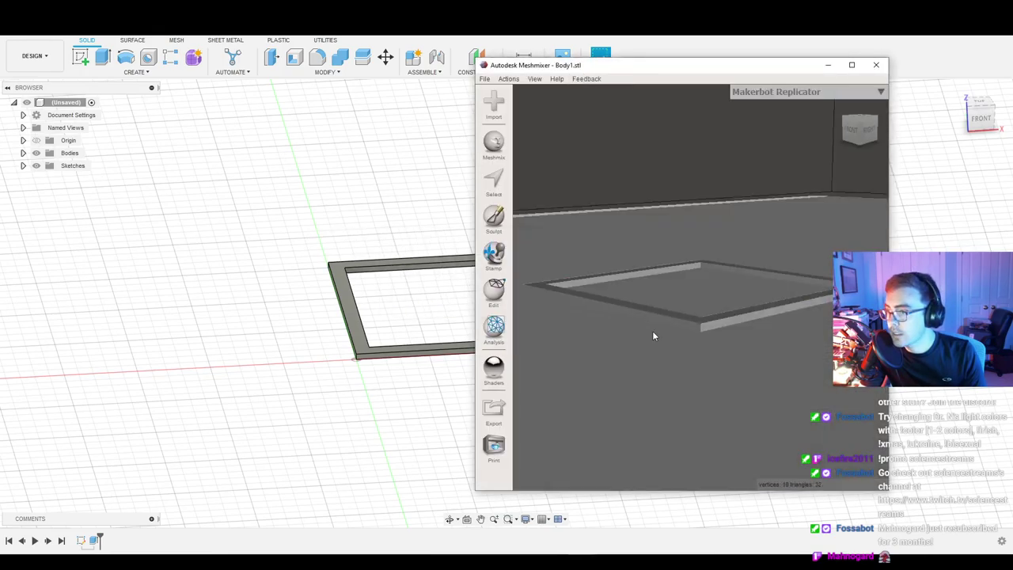
- Export the mesh in STL Binary Format as tardigrade_pen to the 3D printing folder and close Meshmixer
left_click(455, 117)
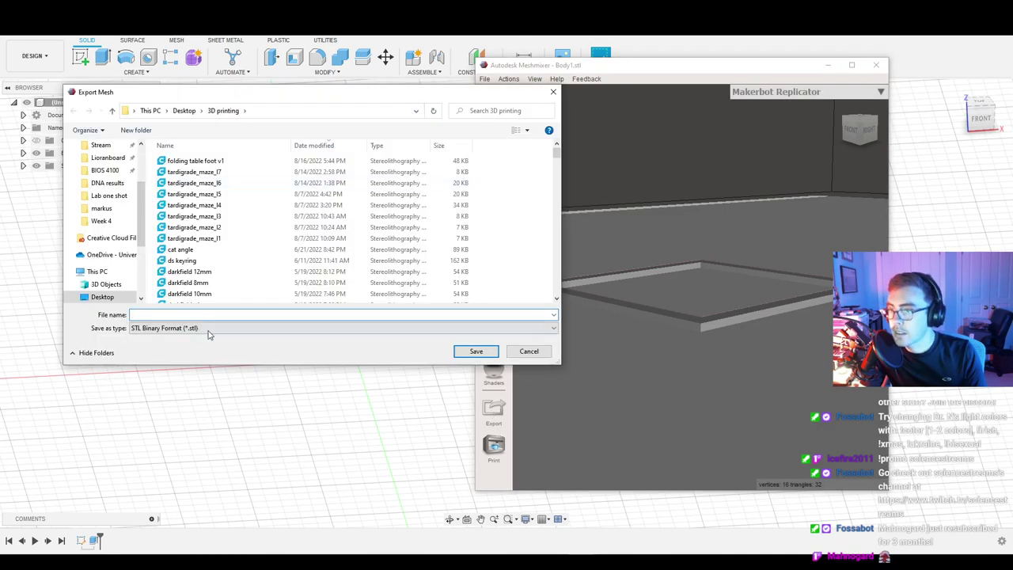
type("tardigr")
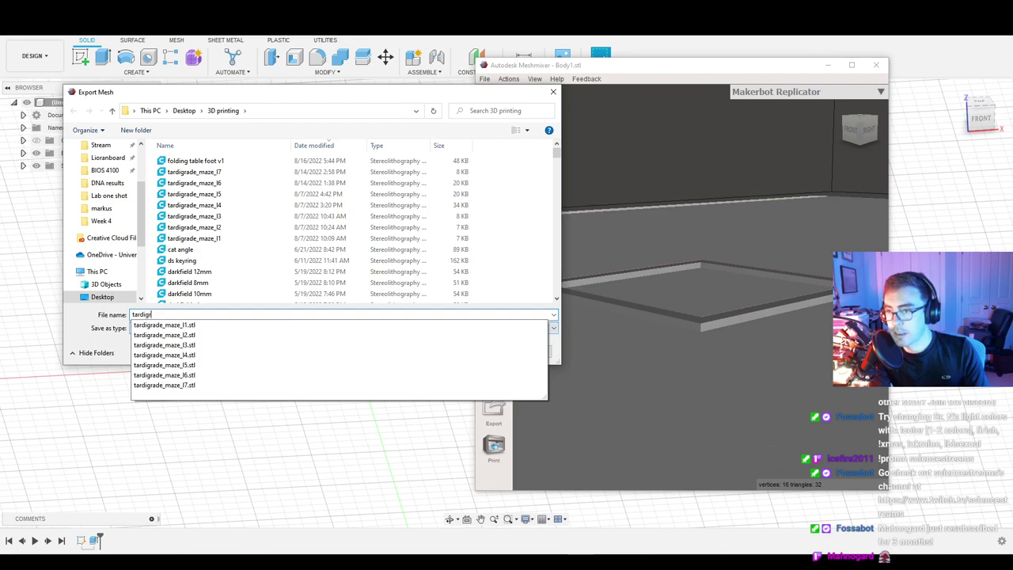
type("ade_pen")
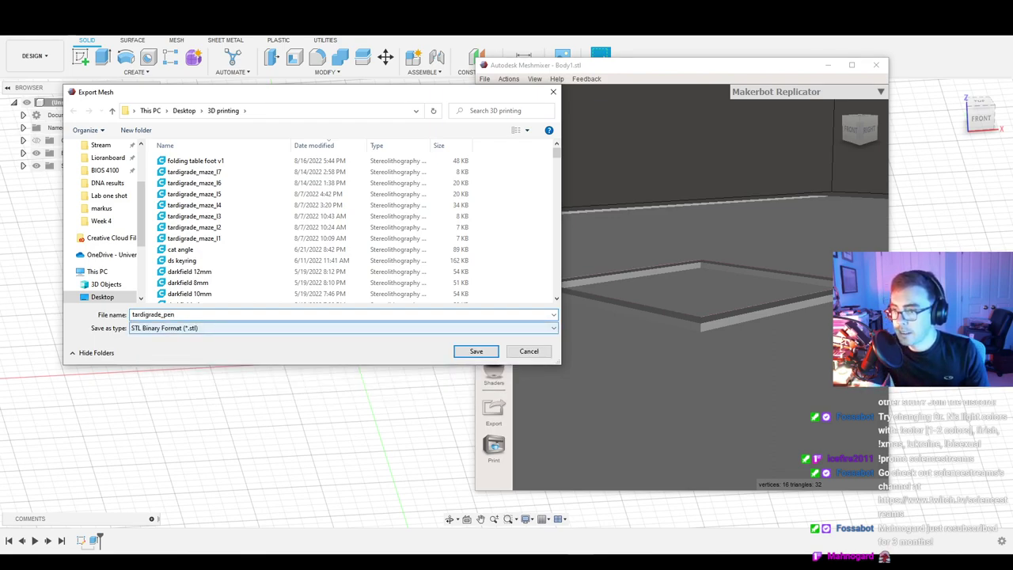
left_click(476, 351)
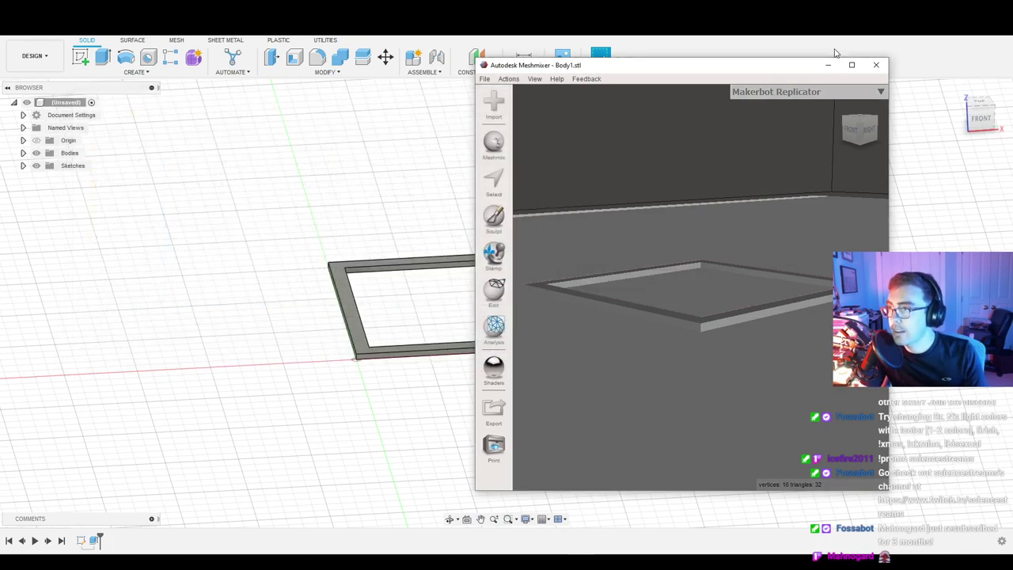
left_click(876, 65)
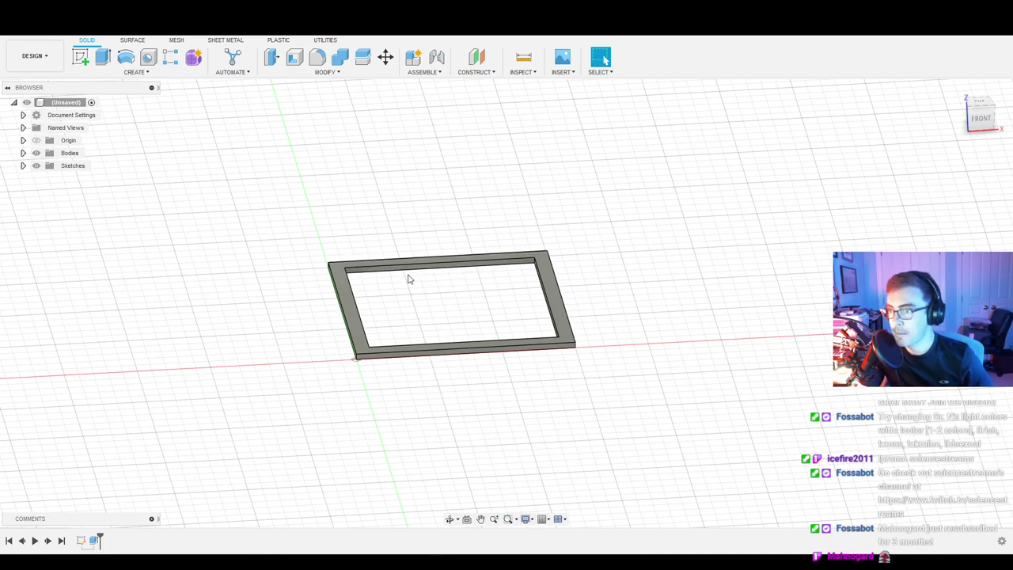
scroll(483, 330, "down", 2)
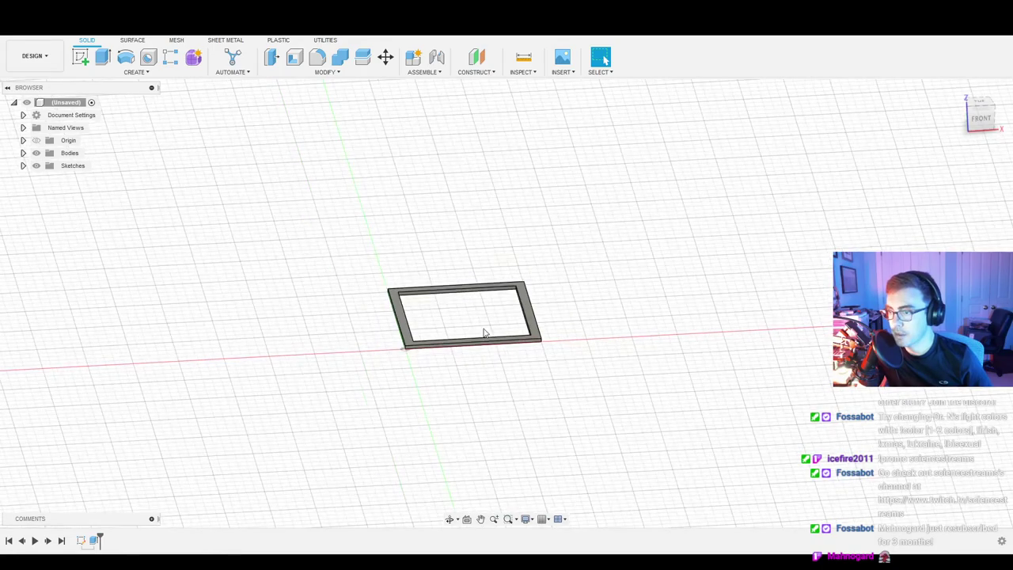
scroll(404, 230, "up", 6)
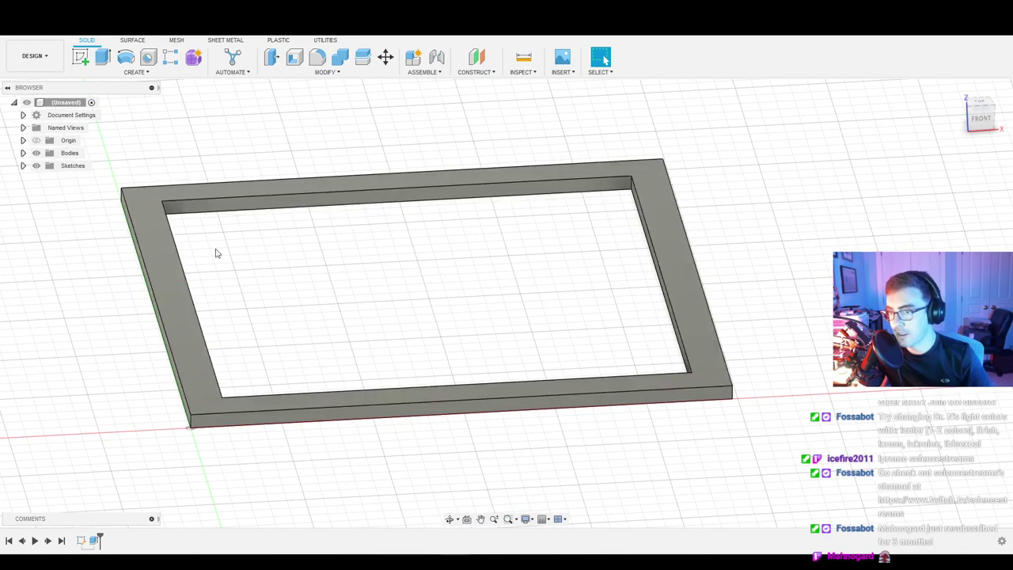
scroll(294, 227, "up", 3)
scroll(294, 227, "down", 5)
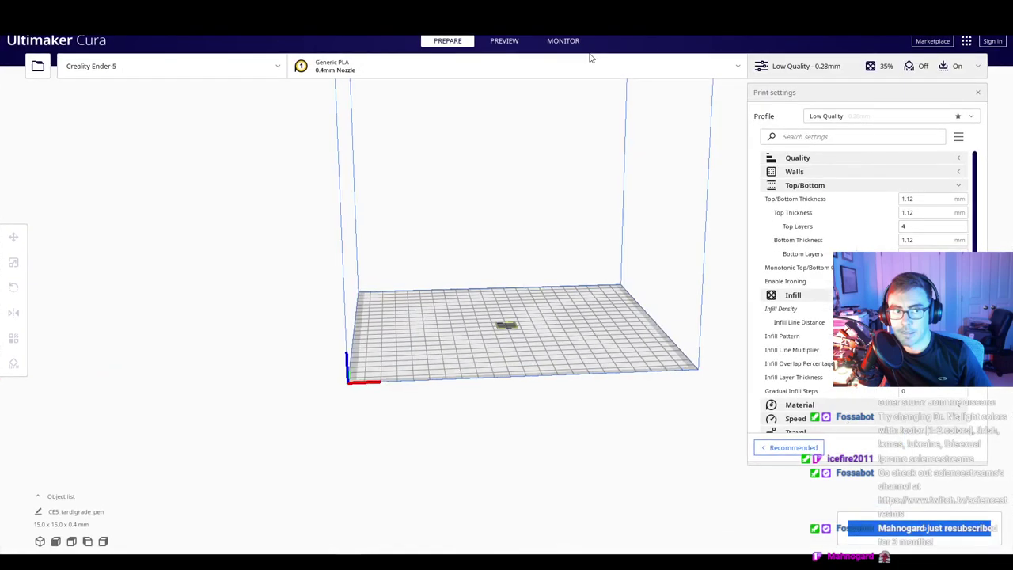
- Switch to Ultimaker Cura and select the tardigrade_pen model on the build plate
left_click(519, 330)
scroll(533, 468, "up", 5)
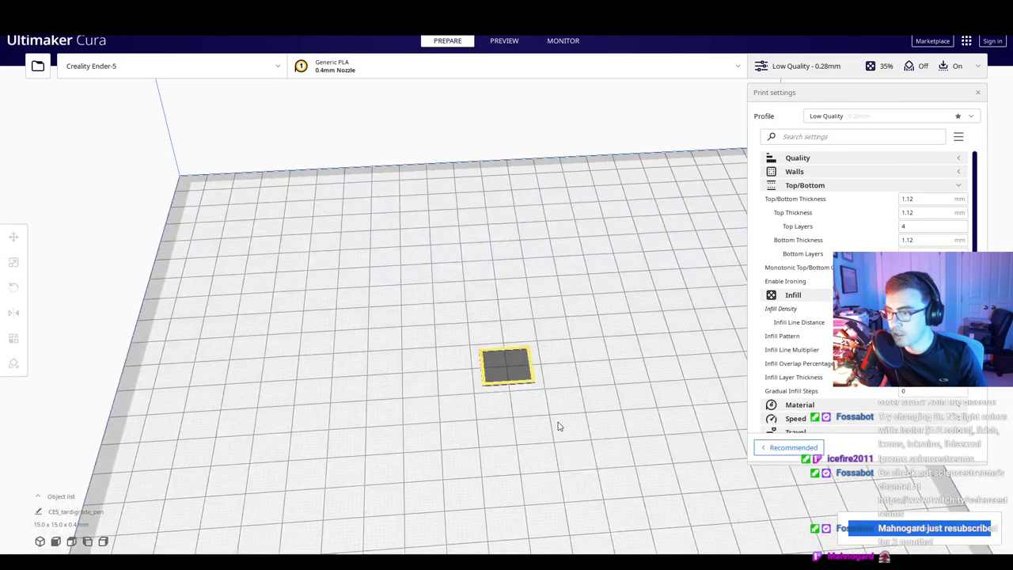
- Review the remaining print settings for the tardigrade_pen frame and examine its sliced layers and raft in the layer preview
right_click_drag(566, 425, 555, 302)
scroll(554, 302, "down", 3)
scroll(871, 356, "down", 5)
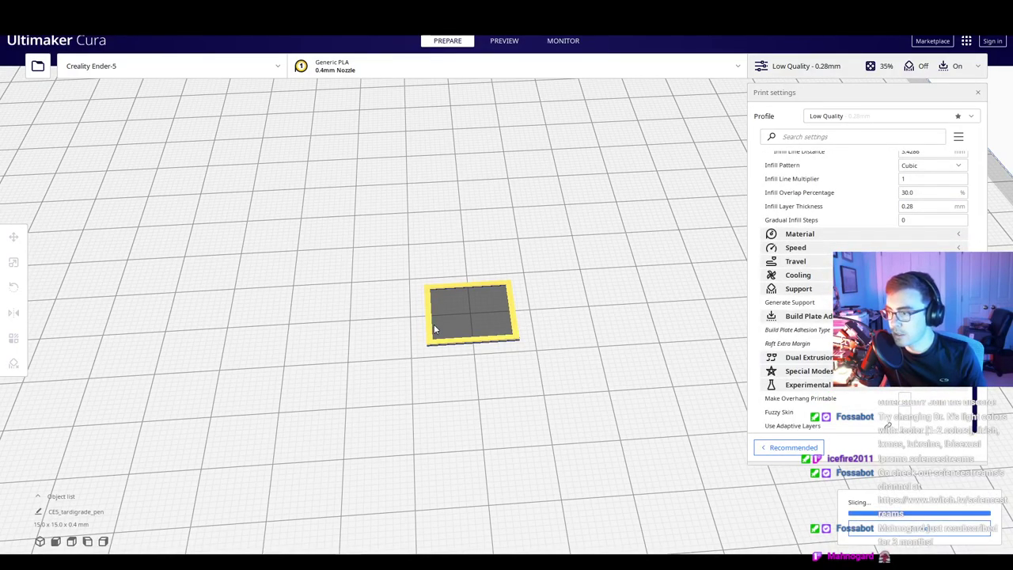
scroll(438, 319, "down", 2)
scroll(434, 326, "up", 5)
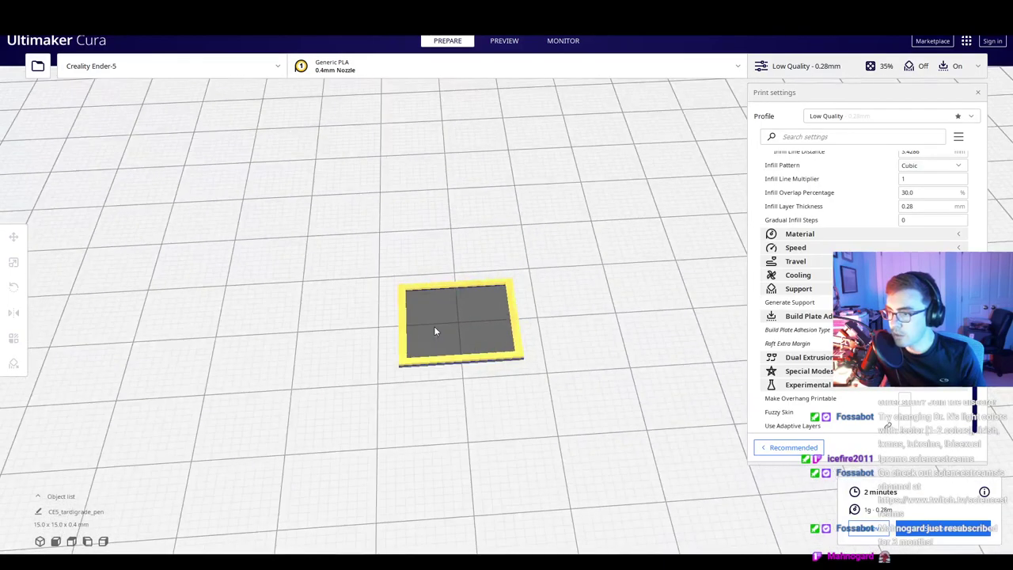
left_click(488, 40)
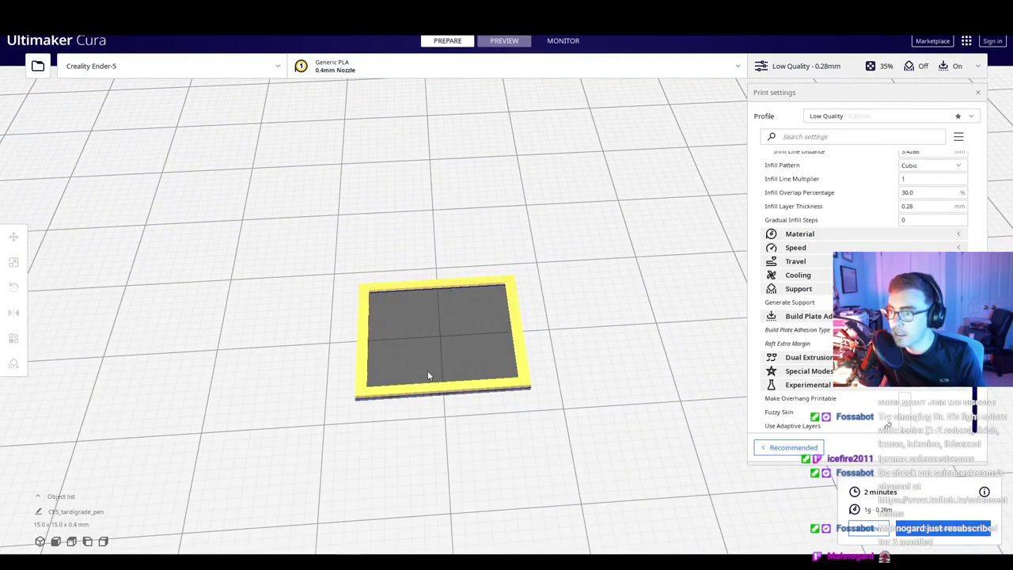
right_click_drag(430, 356, 405, 428)
right_click_drag(398, 481, 381, 460)
scroll(438, 475, "up", 5)
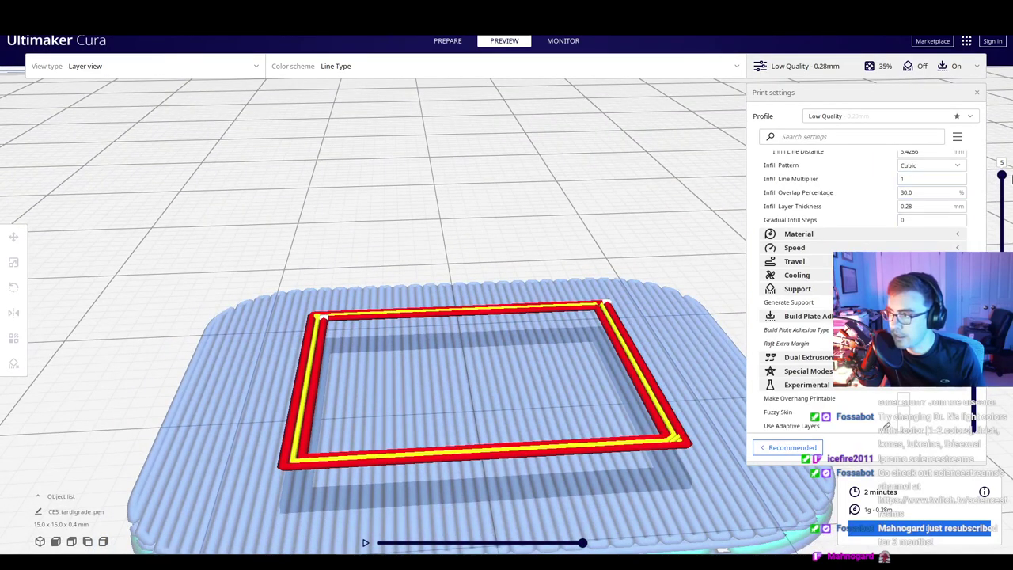
mouse_move(1001, 178)
left_mouse_down()
mouse_move(1003, 214)
mouse_move(997, 176)
left_mouse_up()
scroll(536, 312, "down", 5)
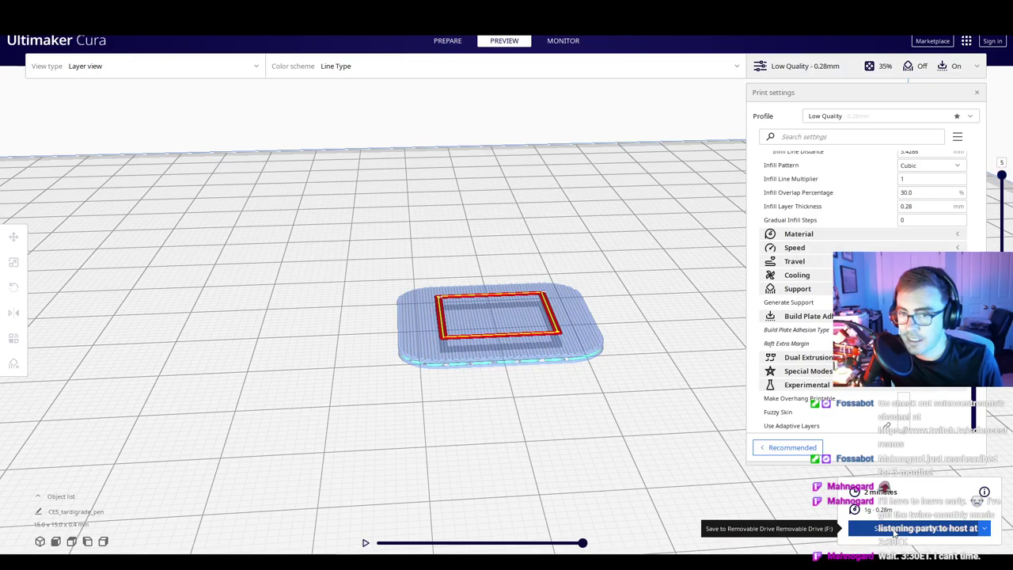
- Save the sliced frame to Removable Drive (F:), eject the drive and dismiss the hardware removal notice
left_click(894, 535)
left_click(581, 534)
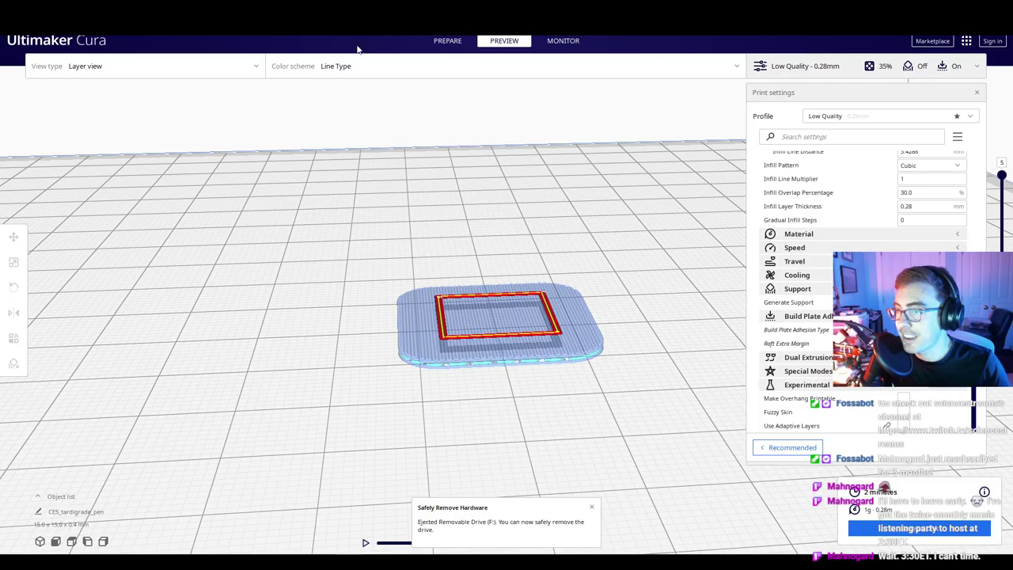
left_click(590, 510)
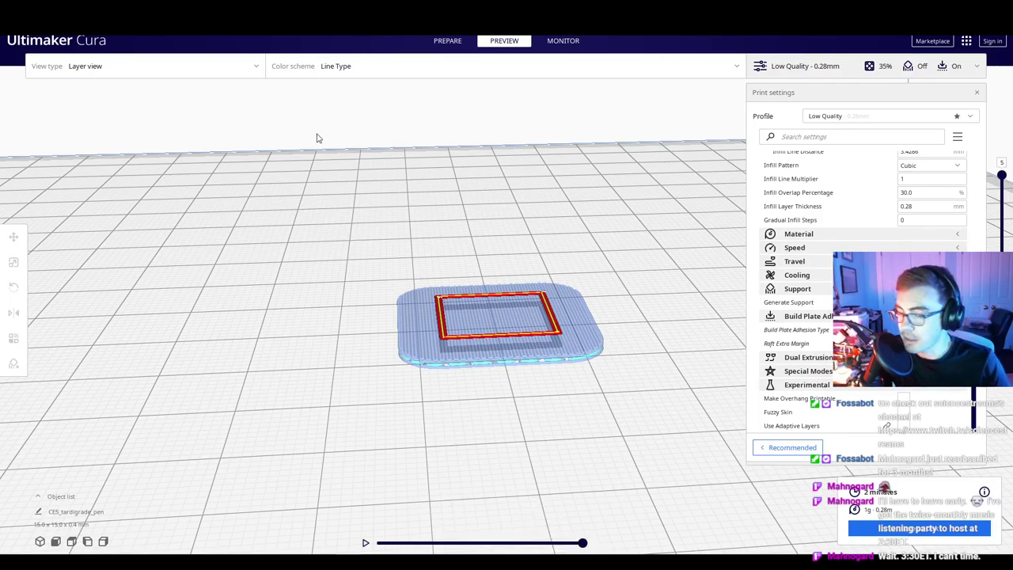